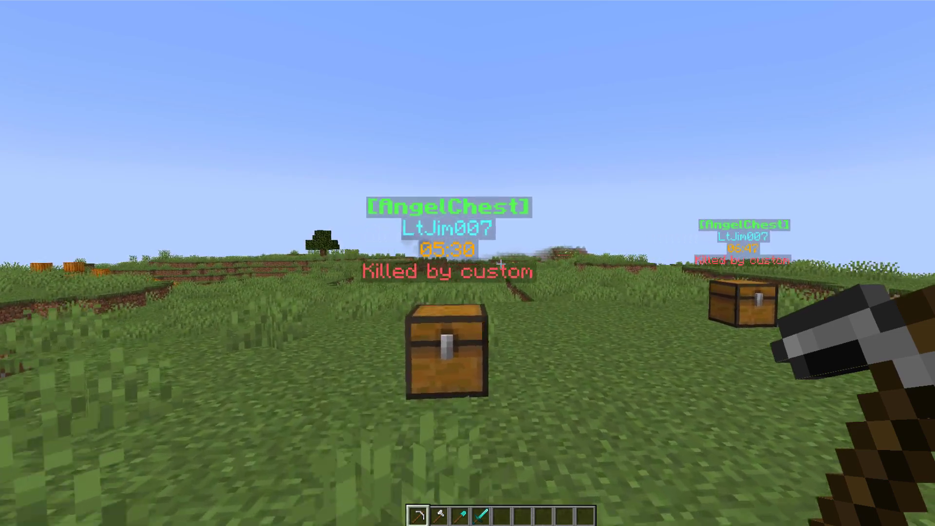
Step: Walk back and forth between the AngelChests with the 05:26 and 06:37 timers
key("w")
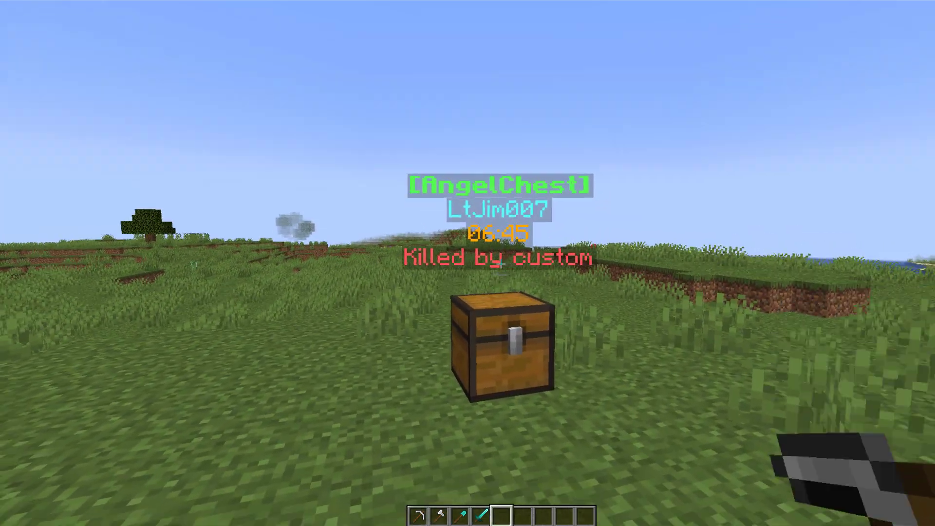
key("s")
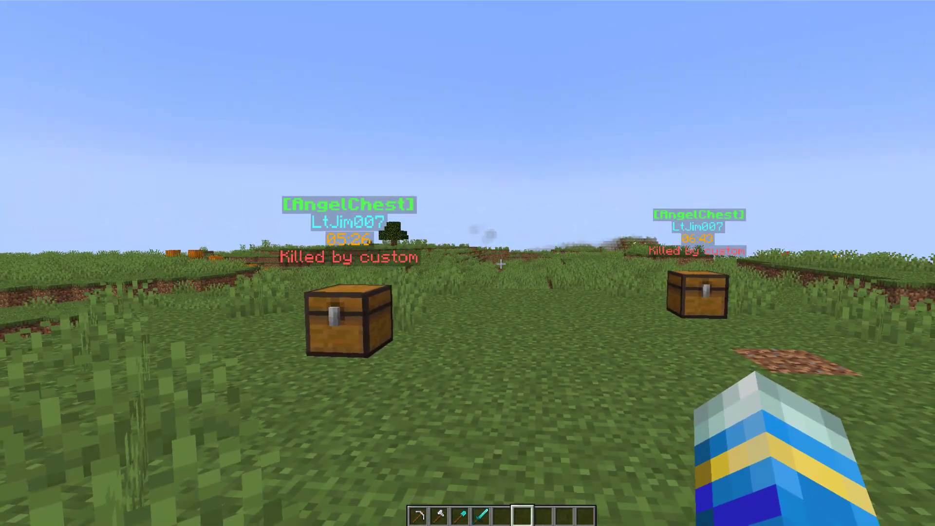
key("w")
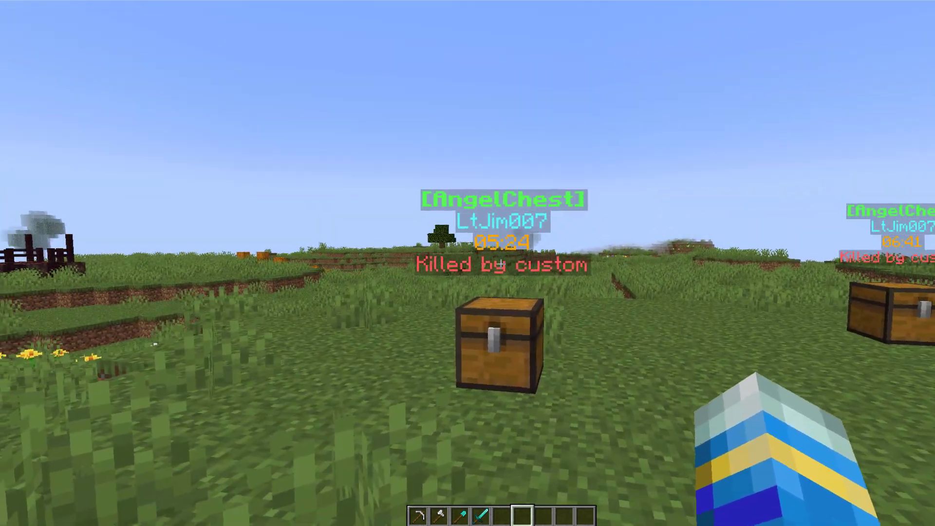
key("w")
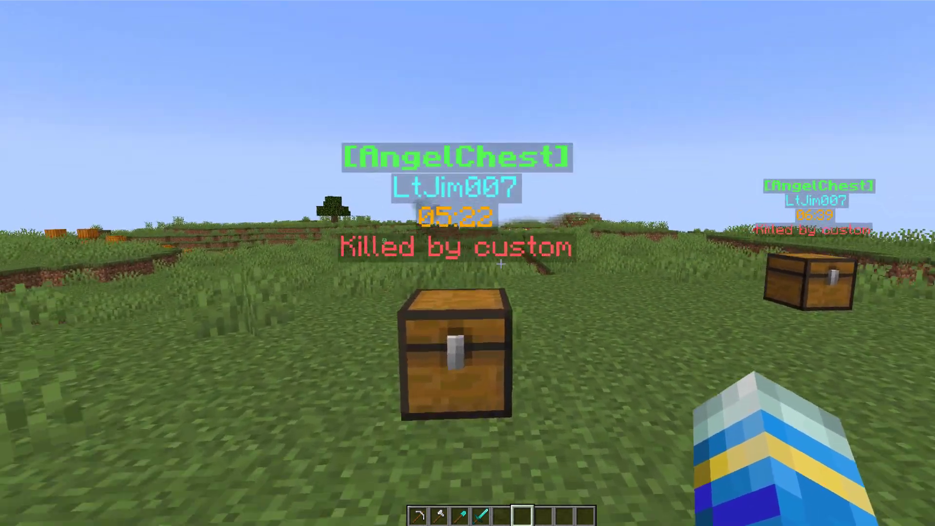
key("s")
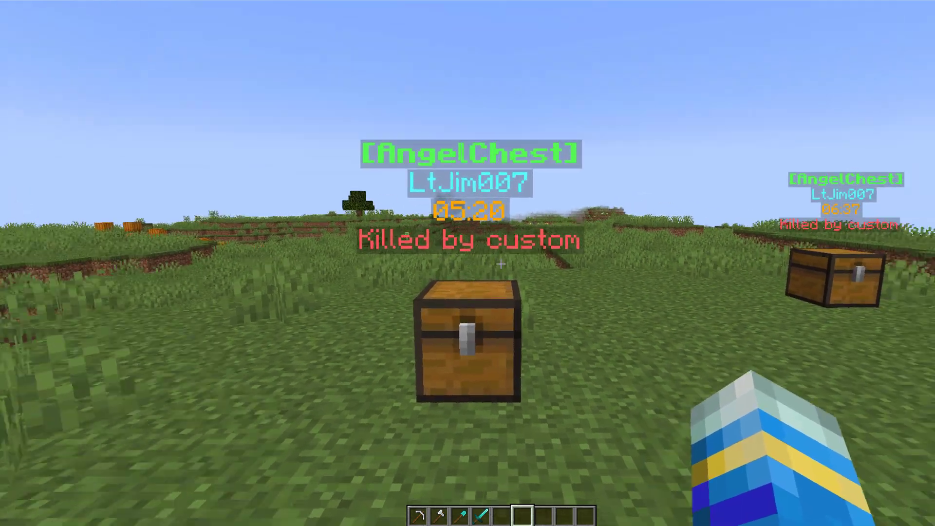
key("w")
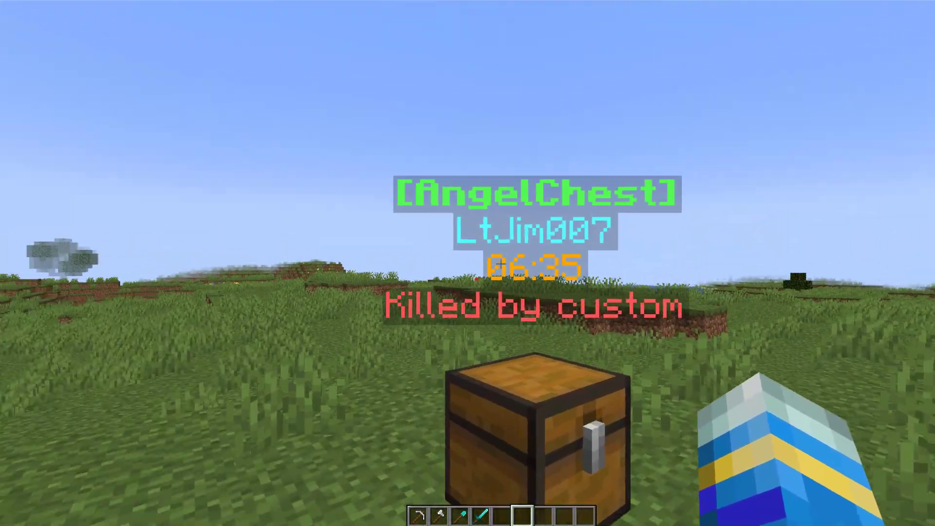
key("s")
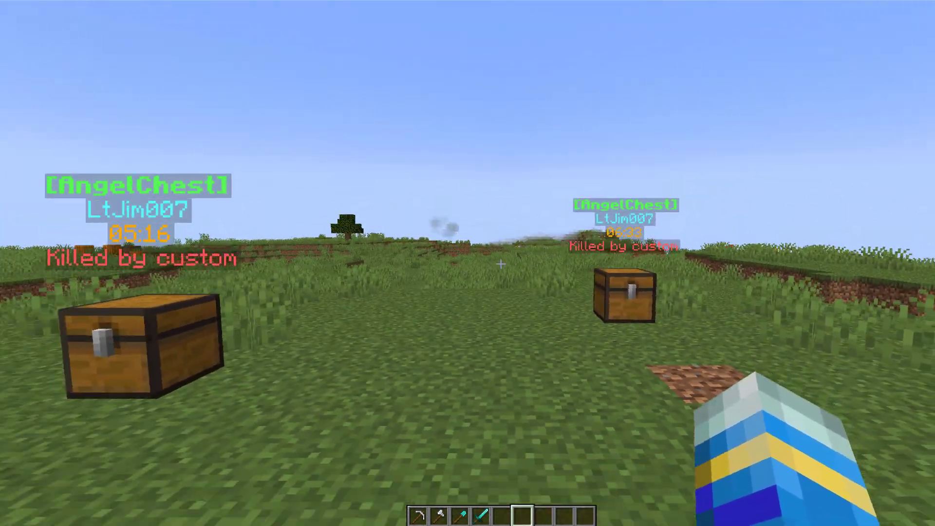
Step: Hold the iron pickaxe near the chests and open chat to run a kill command
key("w")
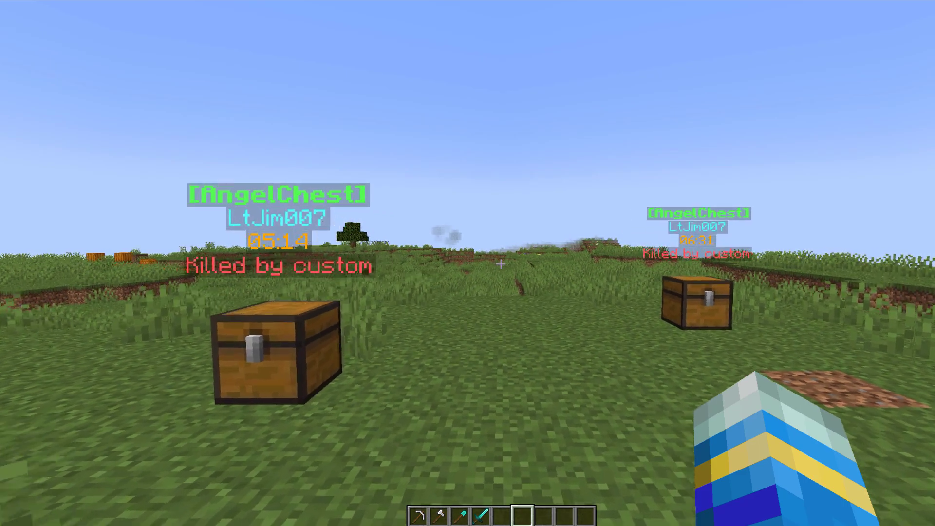
key("1")
key("s")
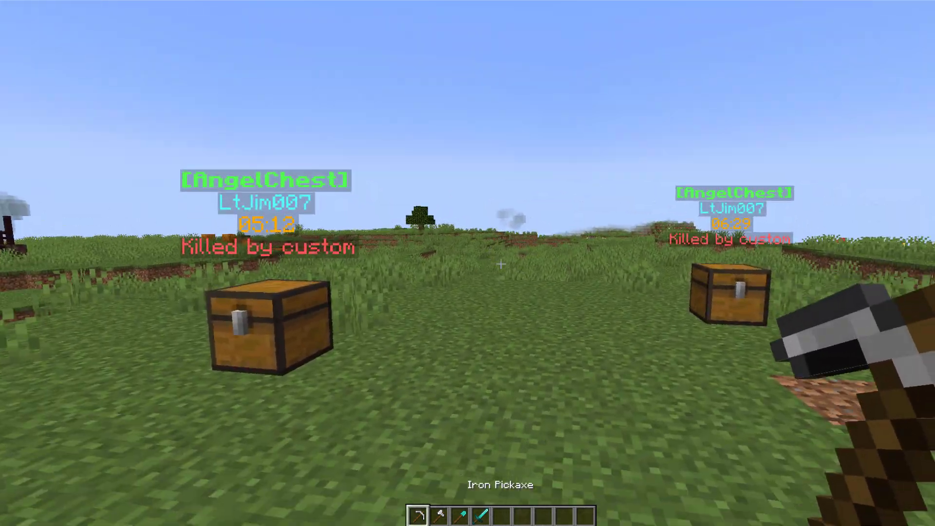
key("w")
key("t")
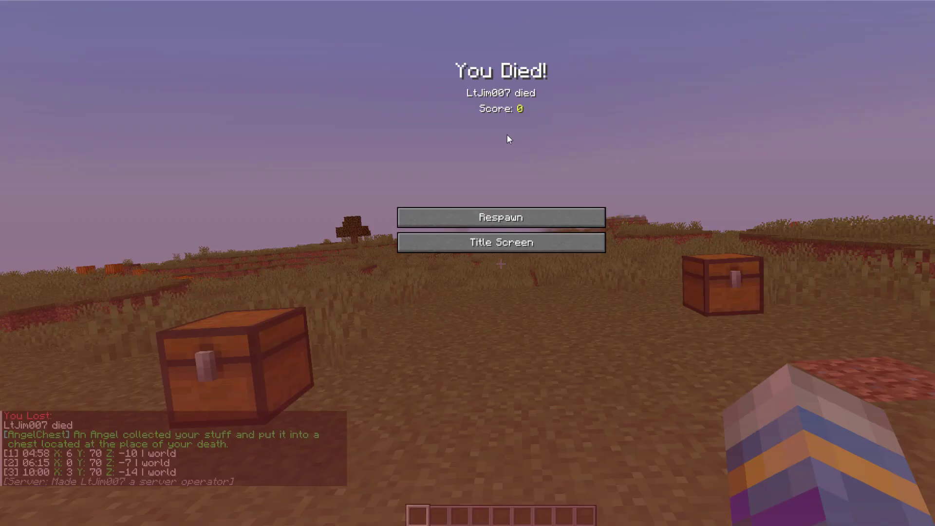
Step: Respawn and walk back toward the three AngelChests at the death spots
left_click(517, 215)
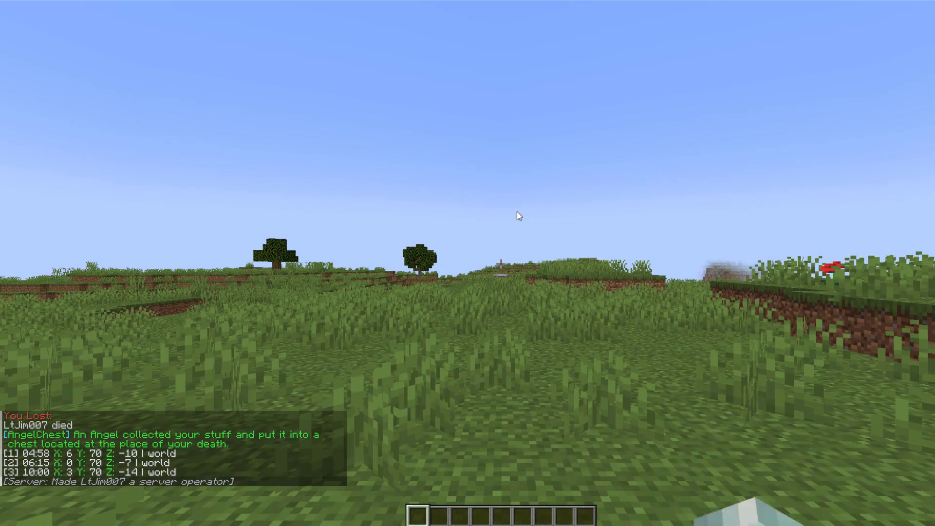
key("w")
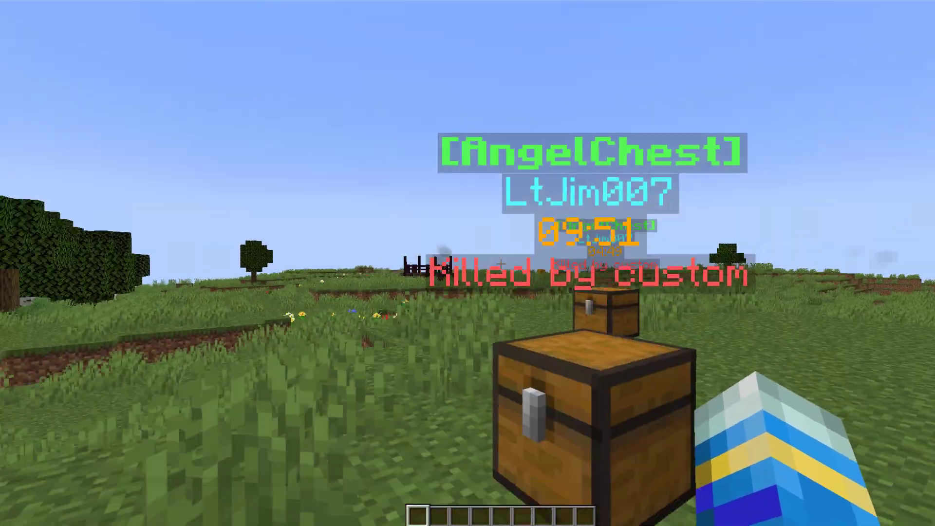
Step: Walk past the centre chest and line up in front of the left AngelChest
key("w")
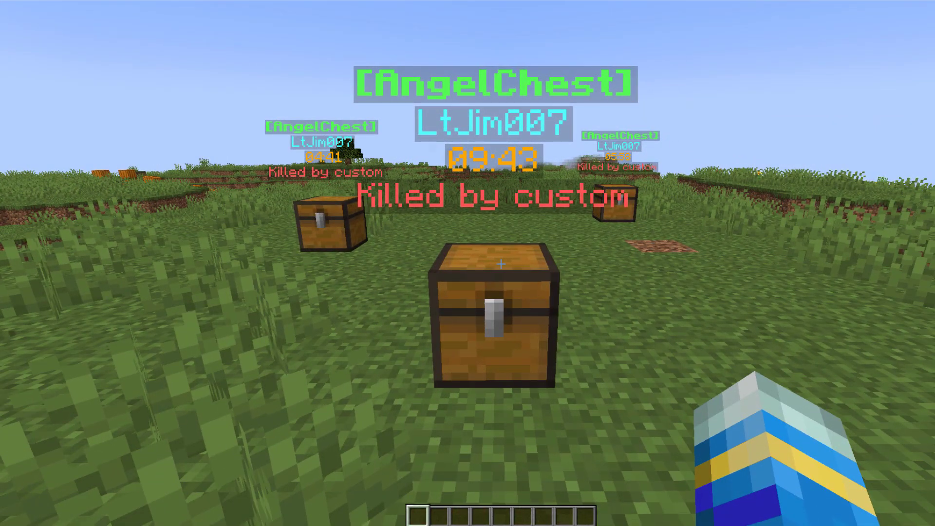
key("s")
key("w")
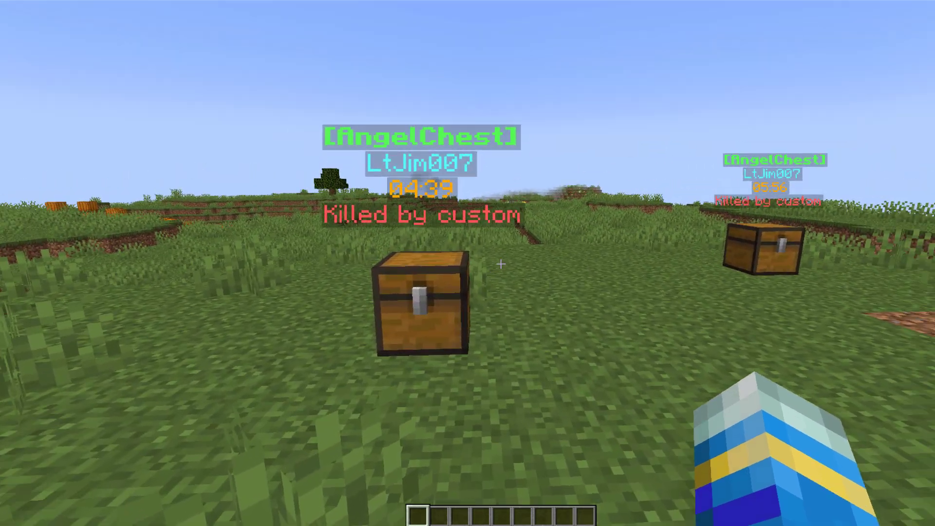
key("w")
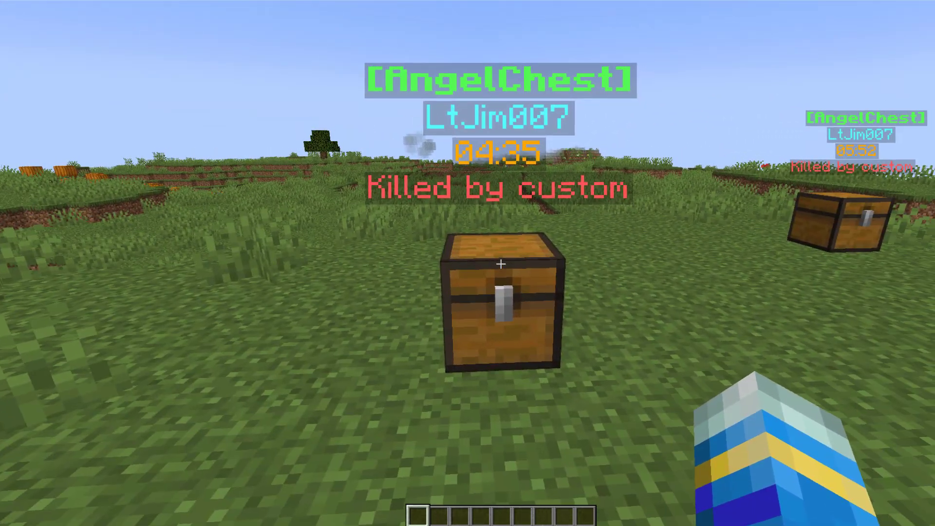
Step: Open the left AngelChest to recover the items, then move the iron helmet into the inventory
right_click(501, 263)
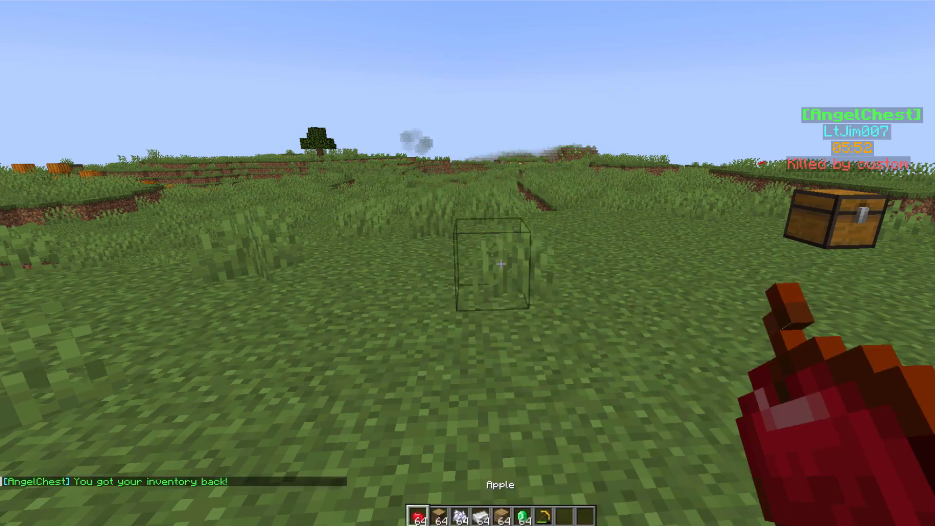
key("e")
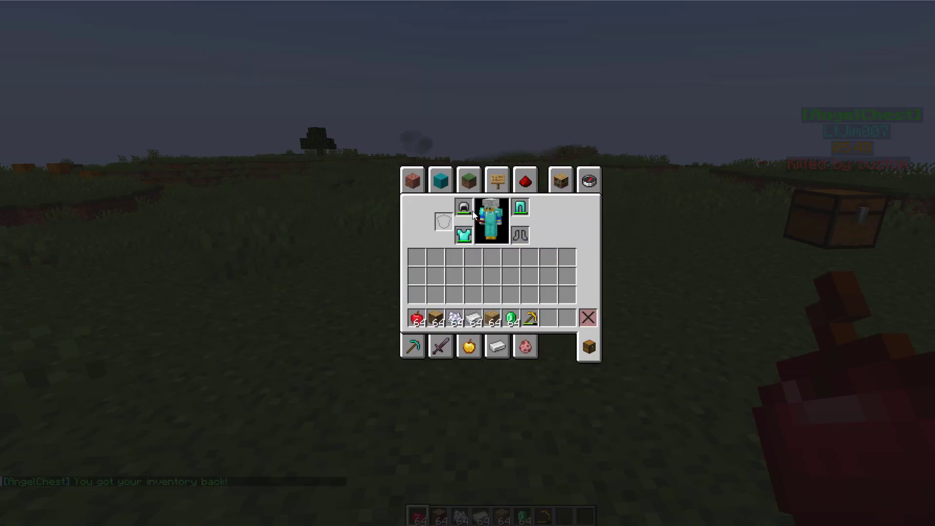
left_click(464, 207, "shift")
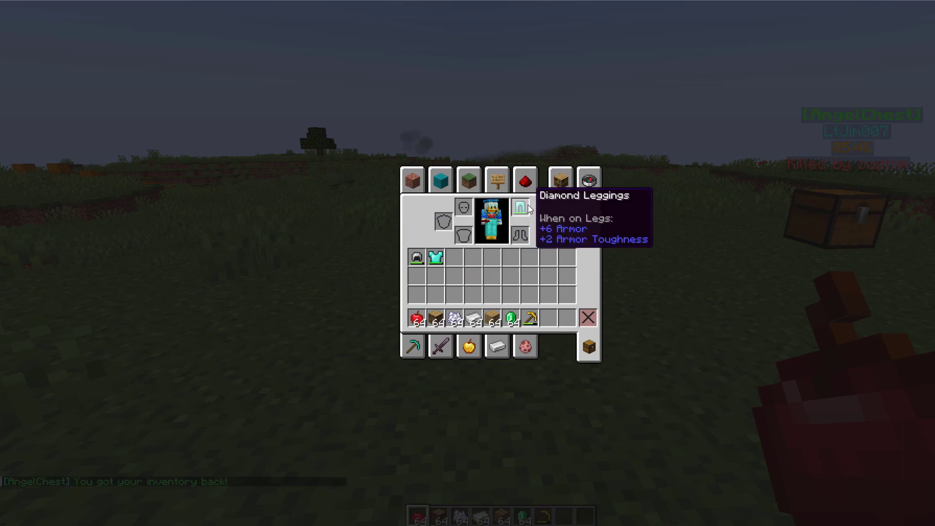
Step: Empty your hand, walk to the remaining AngelChest and send an acfetch command
key("e")
key("8")
key("w")
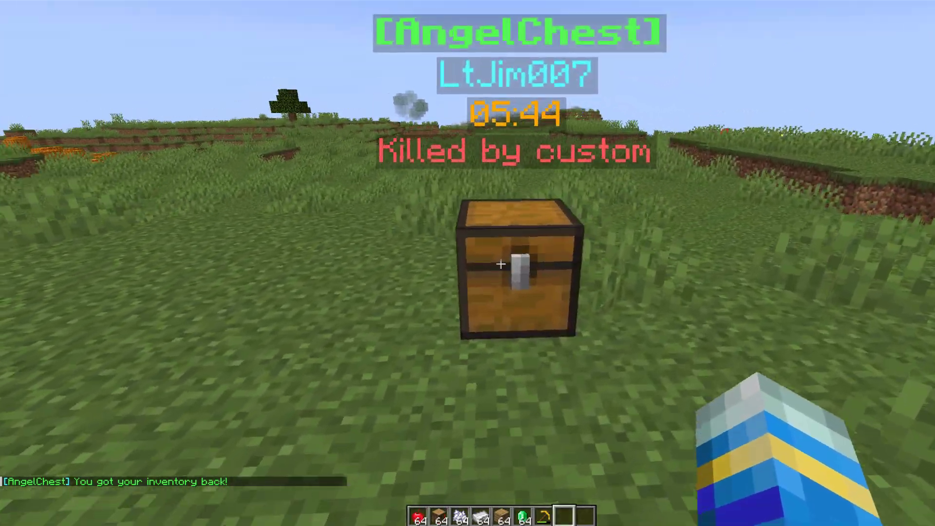
type("s/acfetch")
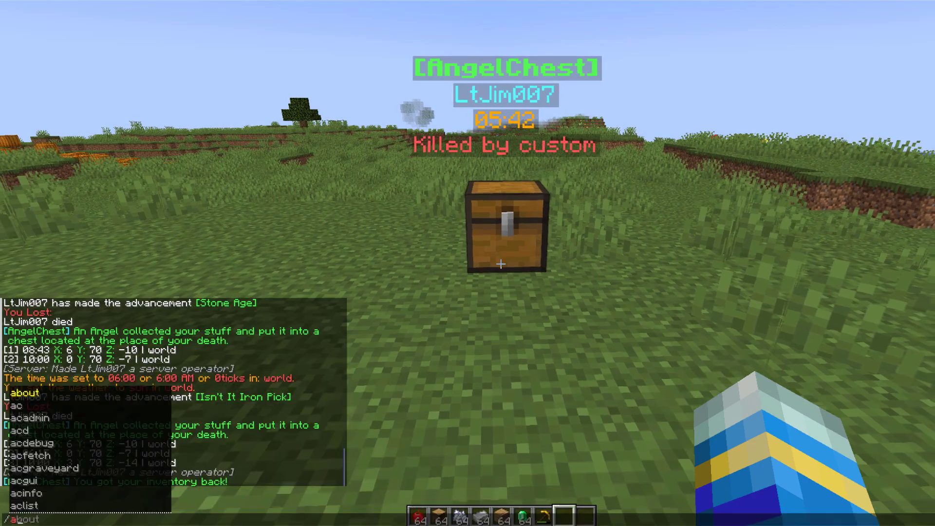
key("Return")
Step: Teleport with /actp 1, then /actp 2, then back to AngelChest 1
key("t")
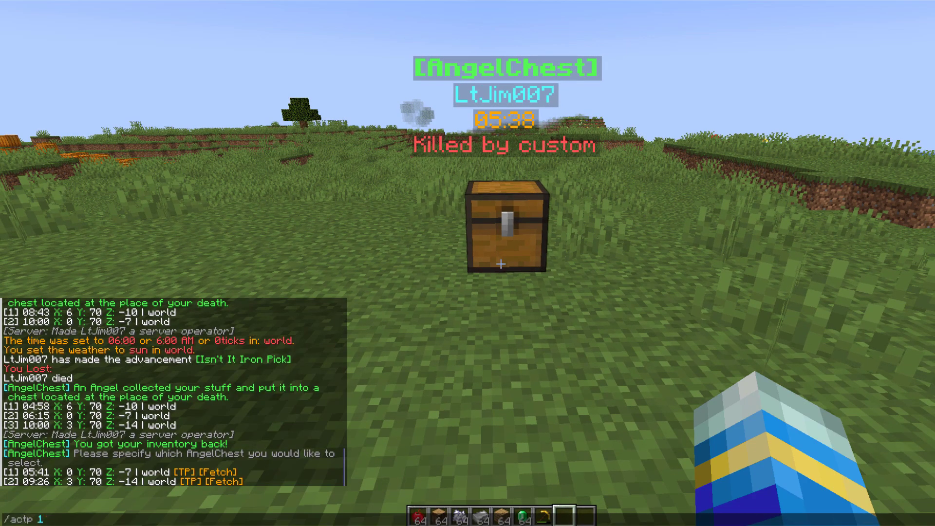
type("/actp 1")
key("Return")
key("slash")
key("Up")
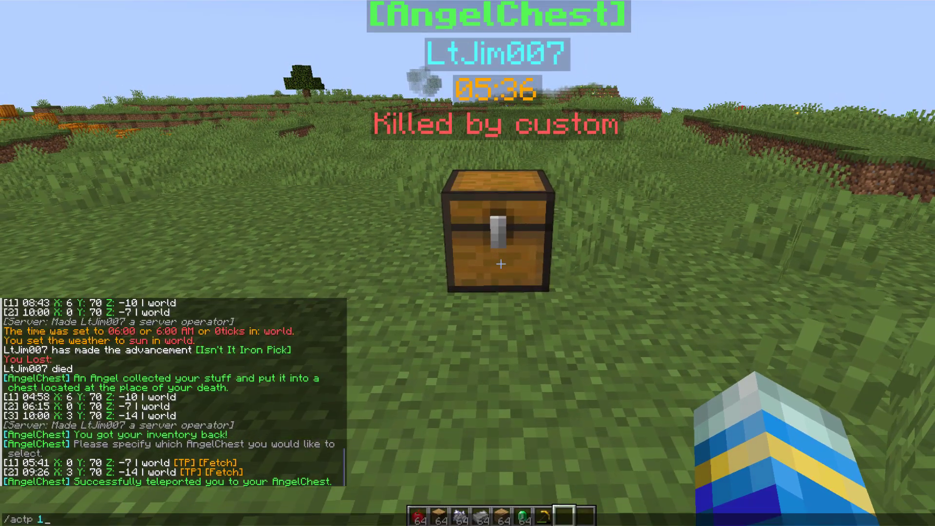
type("2")
key("Return")
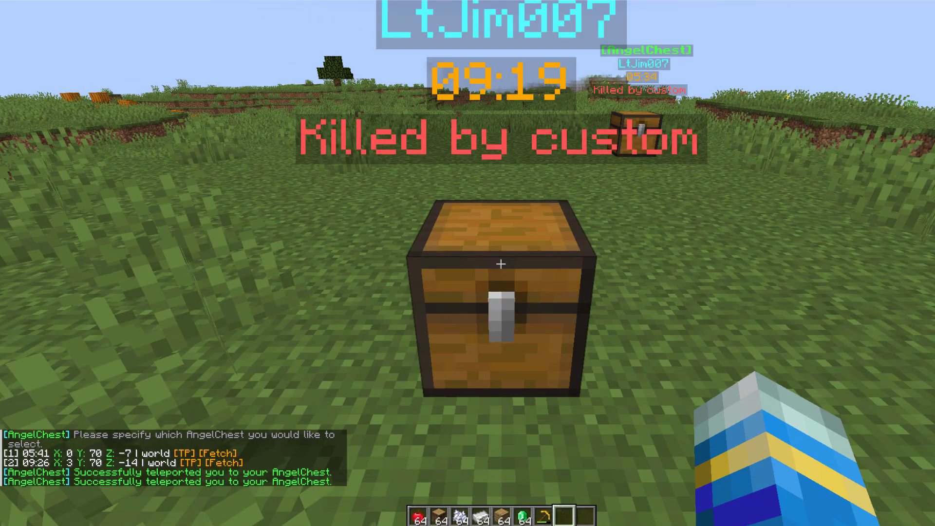
key("slash")
key("Up")
key("Up")
key("Return")
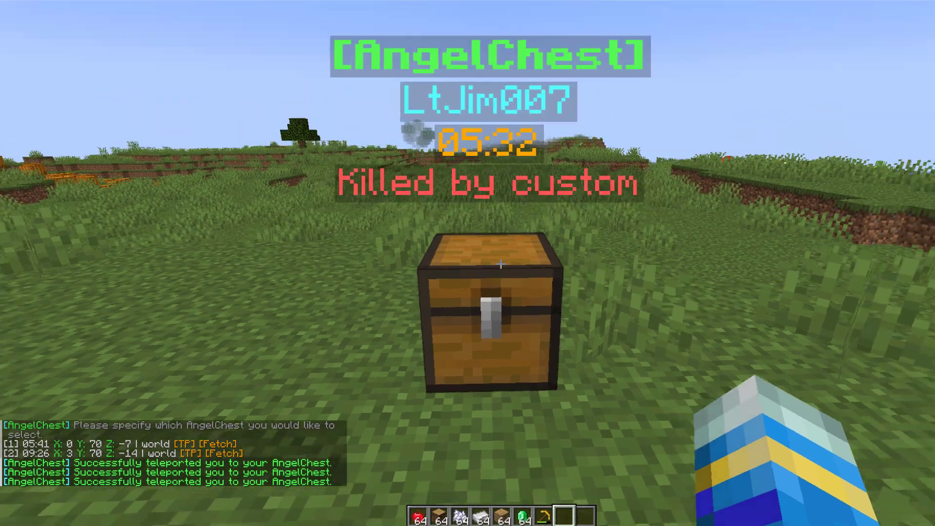
Step: Run /aclist and reopen chat to read the AngelChest locations
key("slash")
type("aclist")
key("Return")
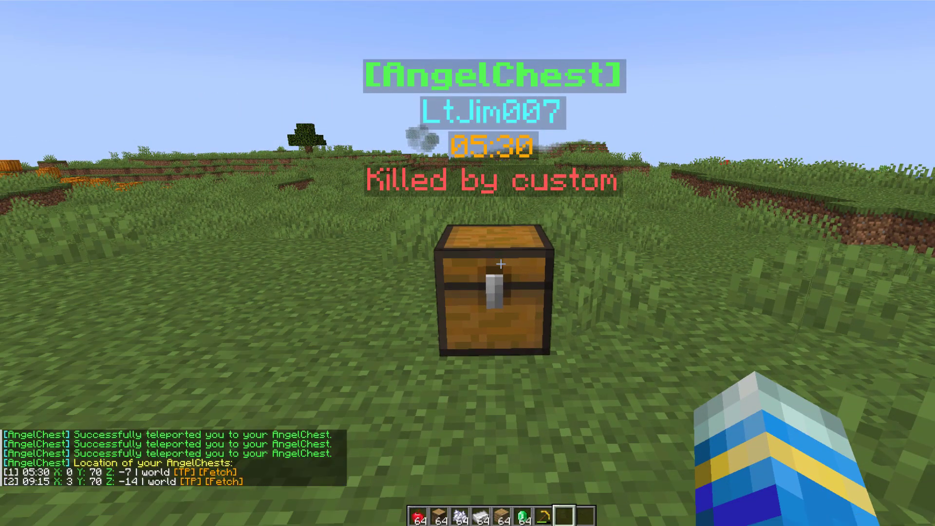
key("t")
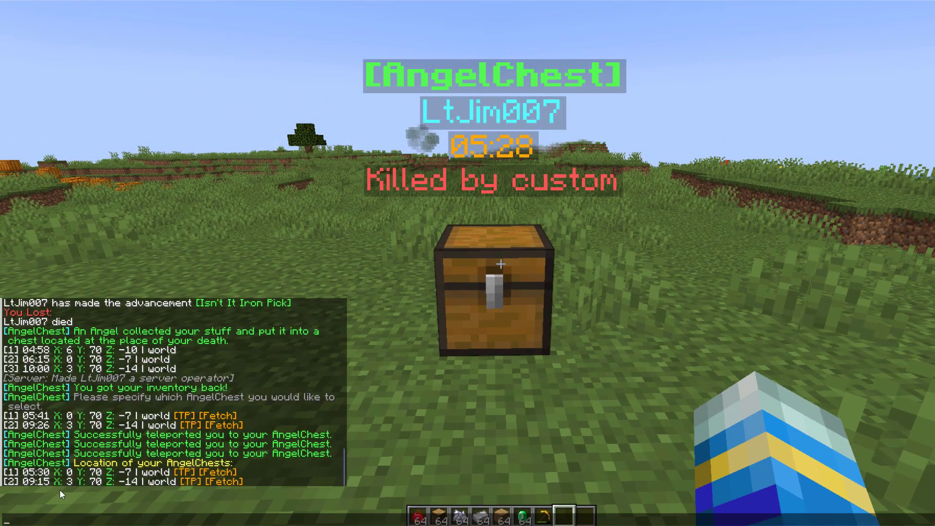
Step: Walk away and run /acfetch twice to pull both AngelChests to you
type("/")
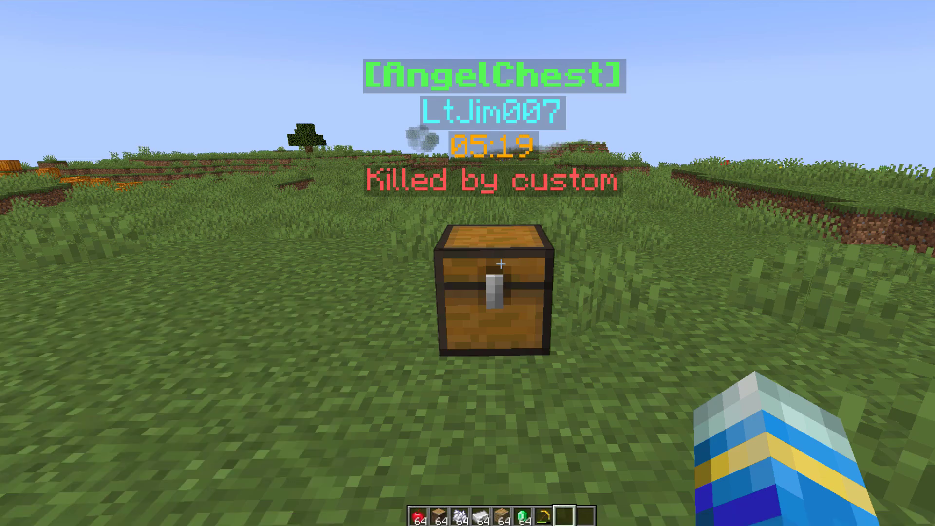
key("s")
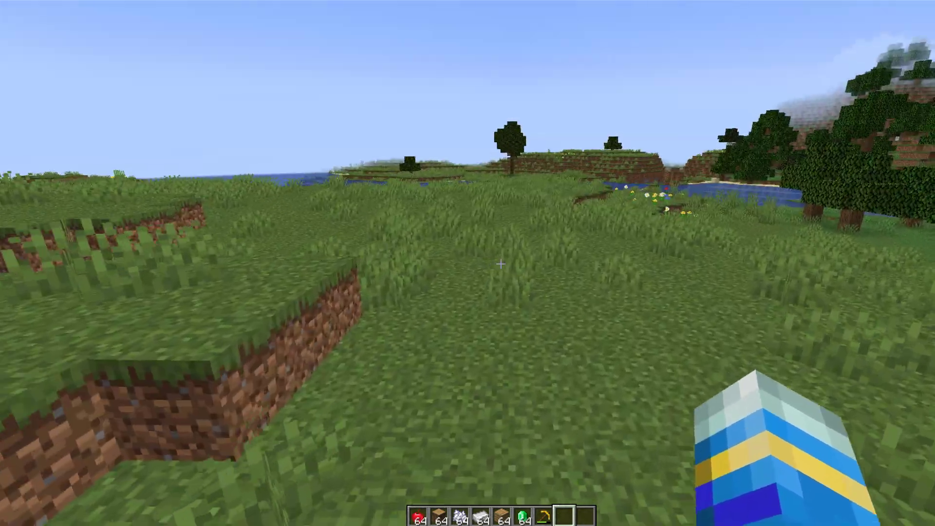
type("/acfetch 1")
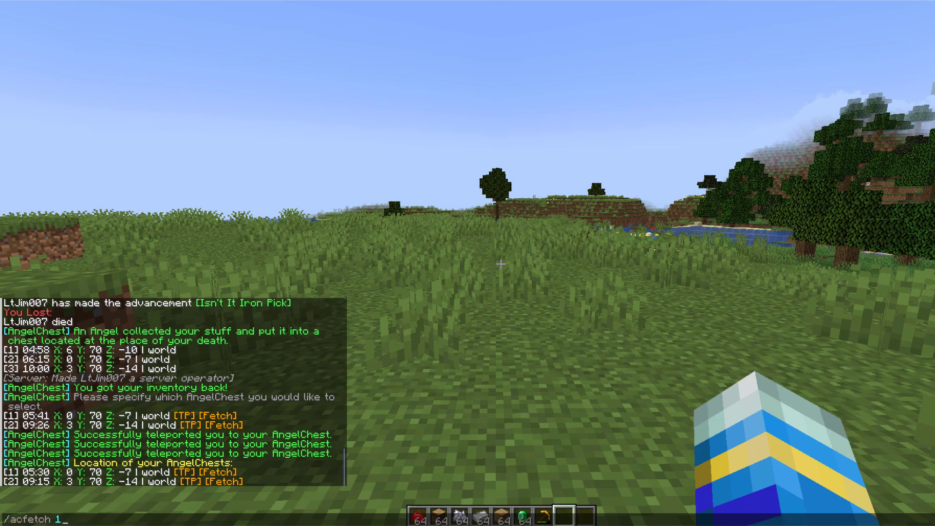
key("Return")
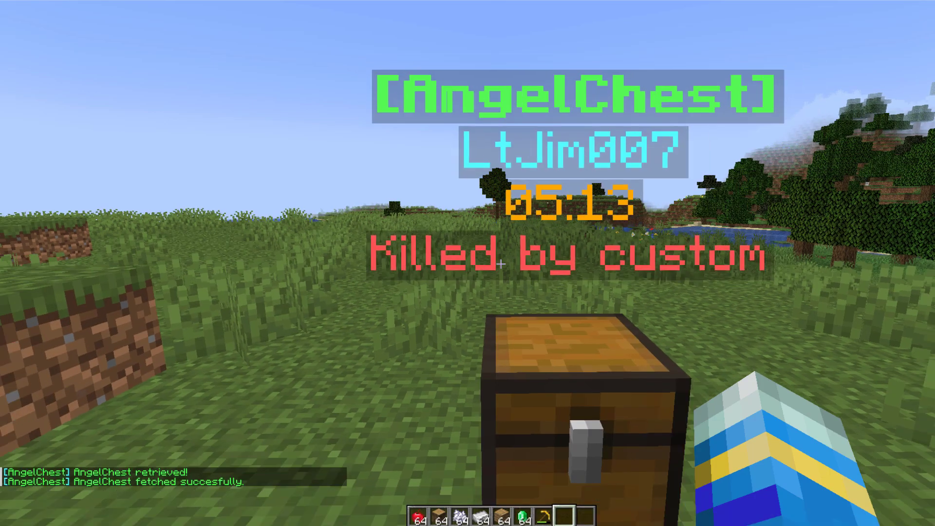
key("t")
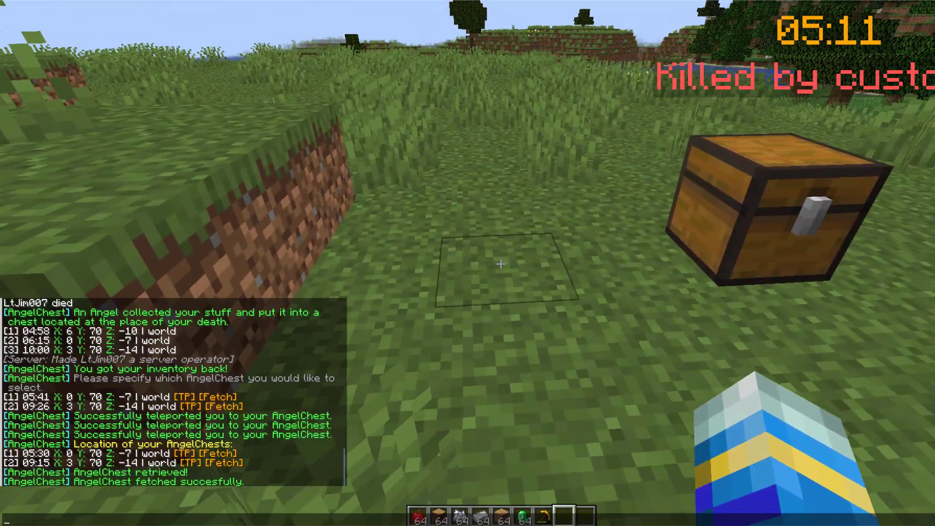
key("Return")
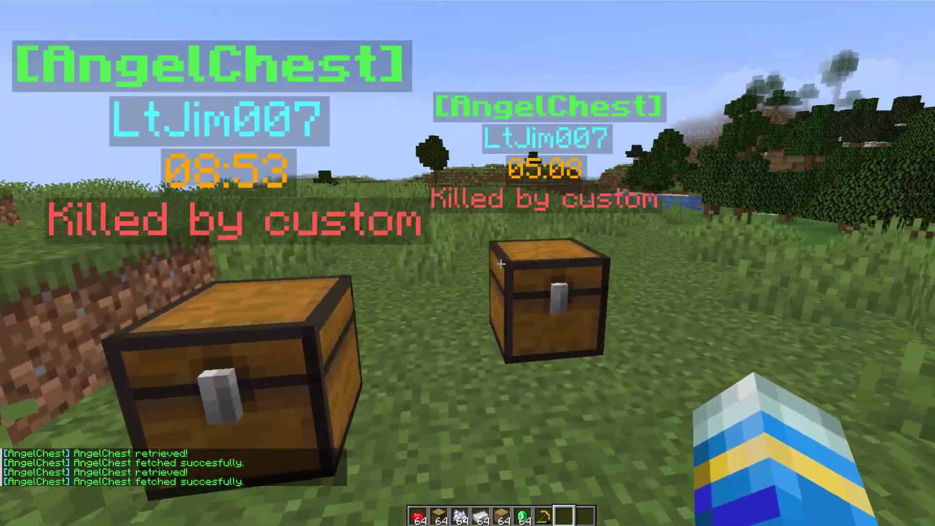
Step: Open the right AngelChest to reclaim the items and check the inventory
right_click(501, 264)
key("e")
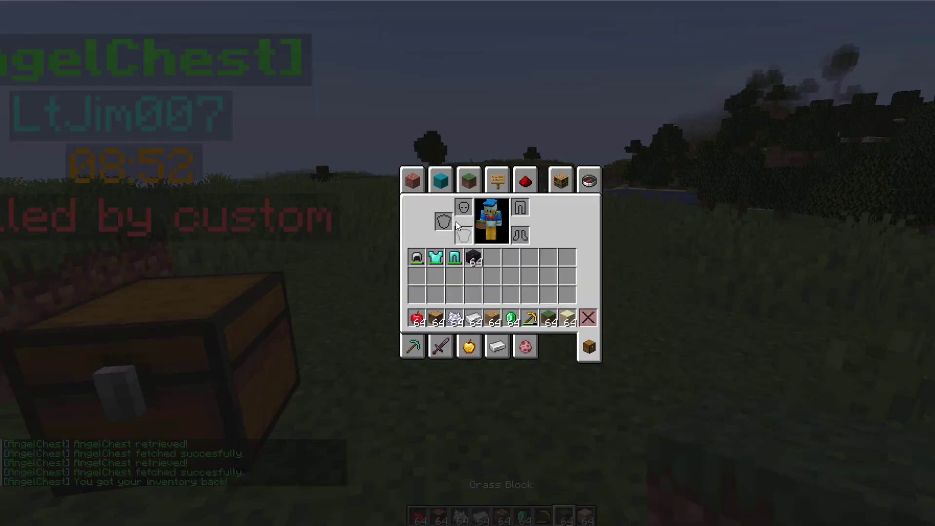
key("e")
scroll(501, 264, "down", 1)
Step: Run /acreload and inspect the remaining chest's label, now showing 8 items / 0 XP
type("/ac")
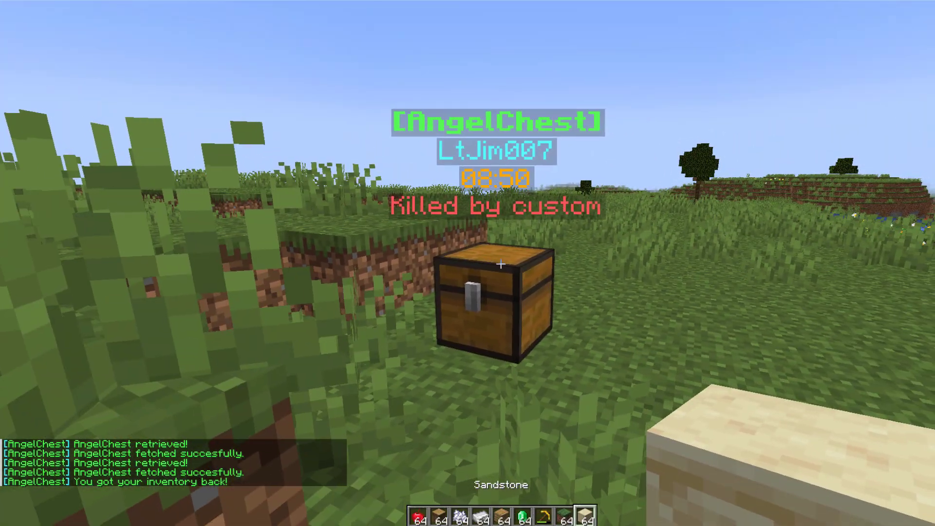
type("reload")
key("Return")
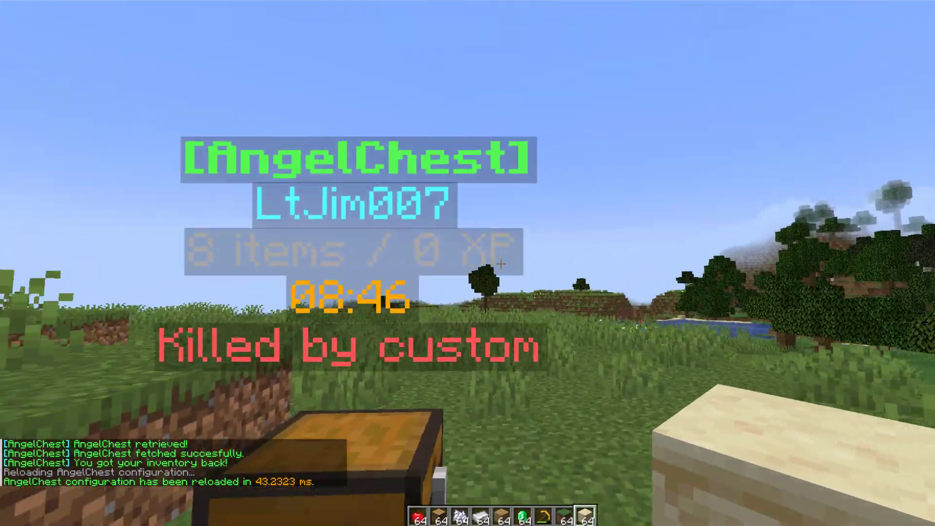
key("w")
key("s")
key("3")
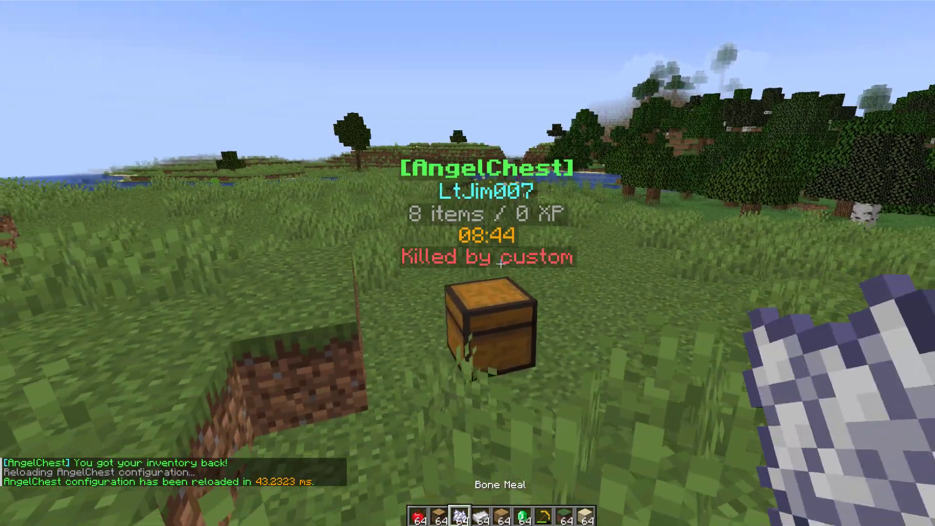
key("4")
key("Escape")
key("w")
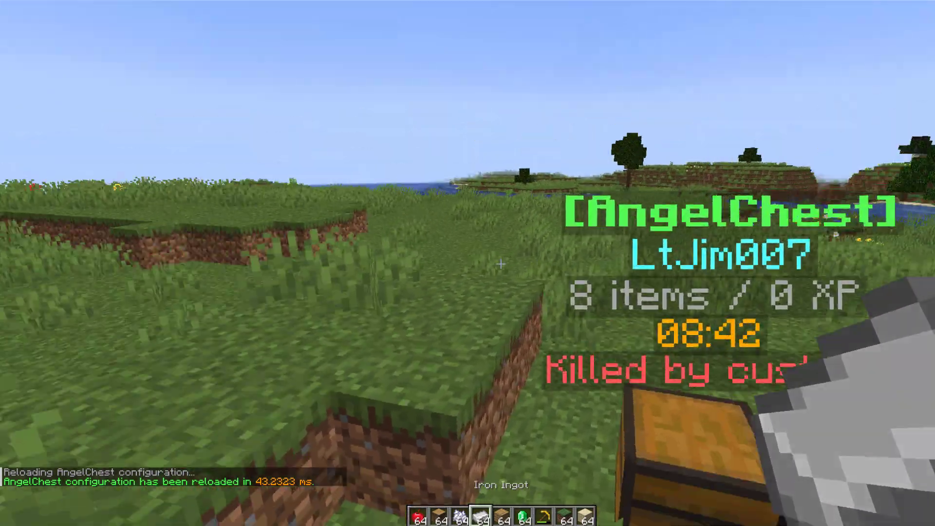
key("s")
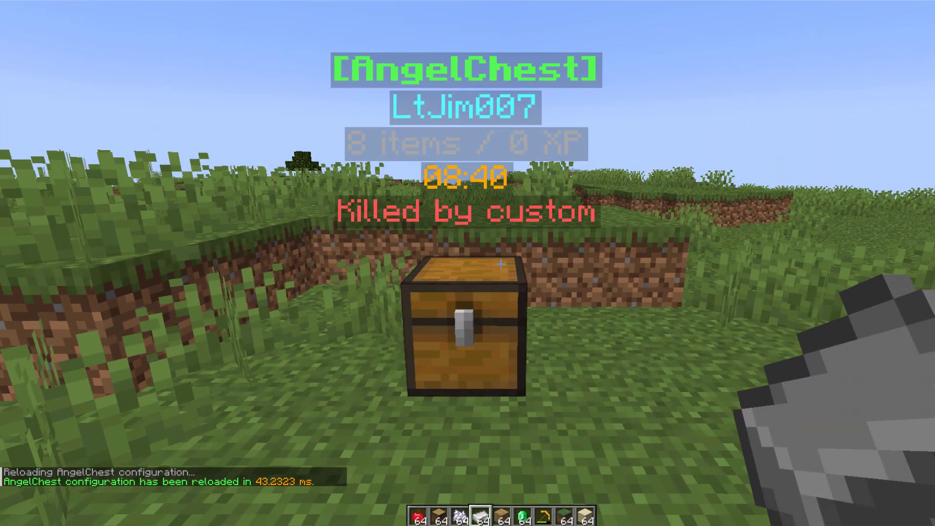
Step: Punch and open the last AngelChest to reclaim its items, then respawn after dying
key("w")
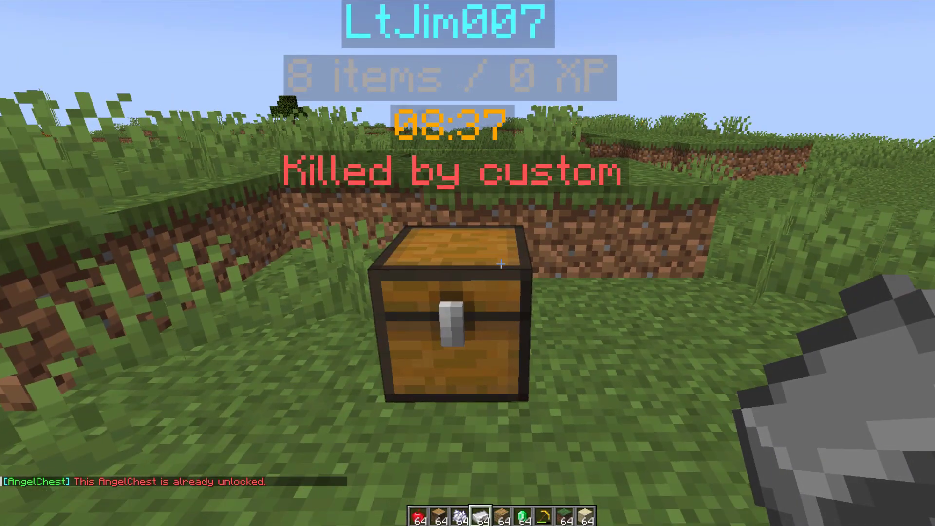
left_click(501, 264)
right_click(501, 264)
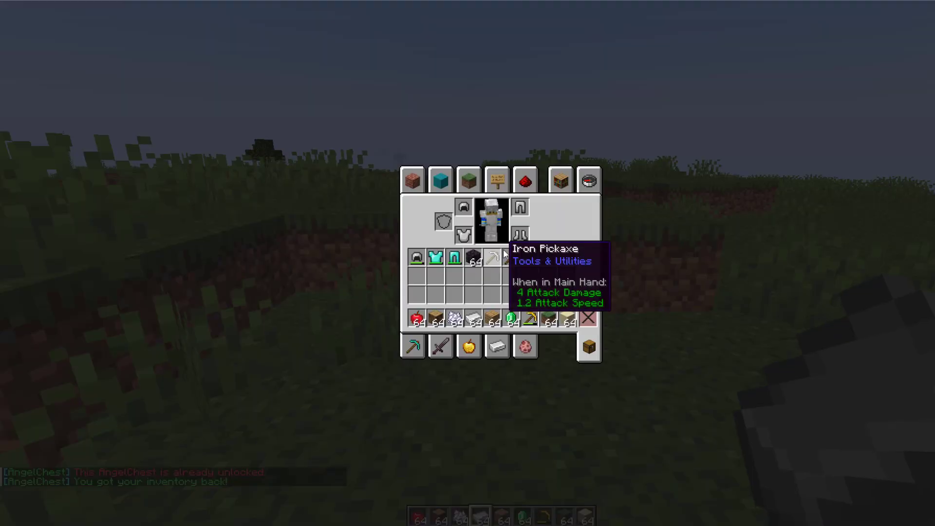
key("Escape")
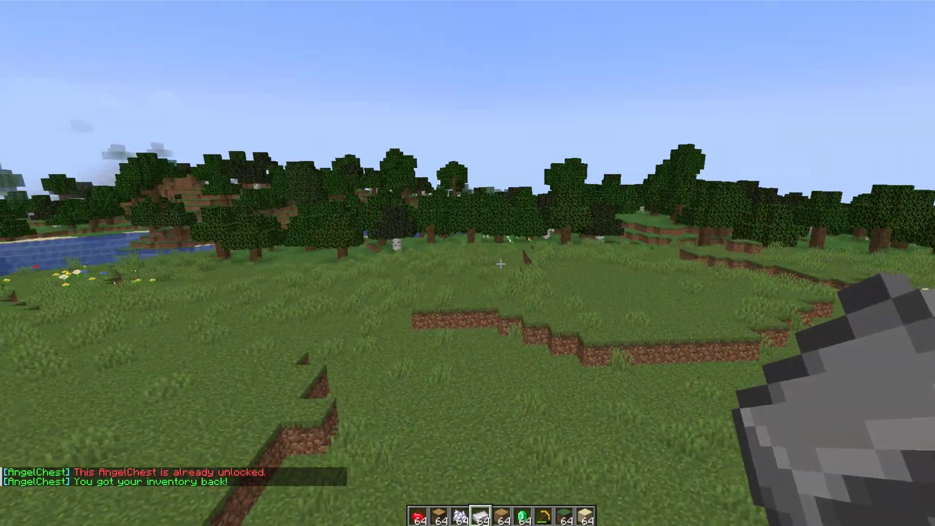
scroll(501, 264, "down", 2)
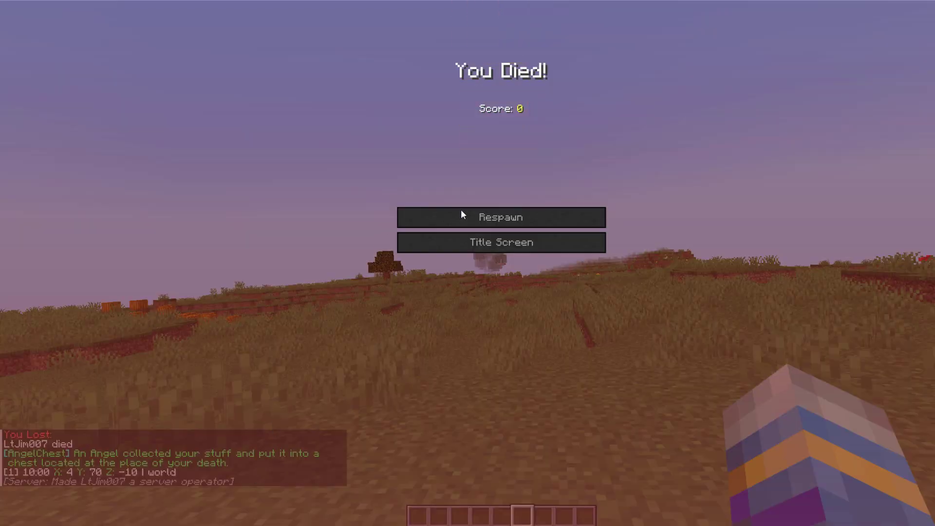
left_click(462, 212)
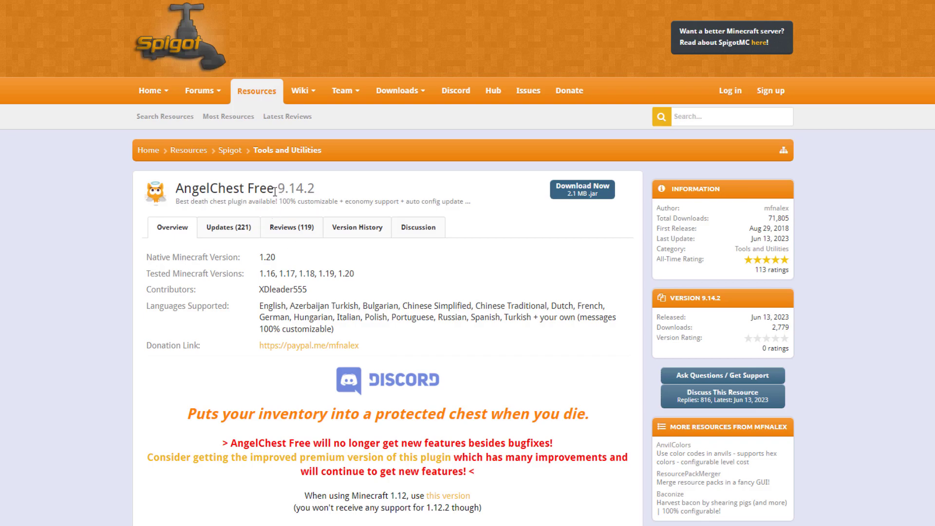
Step: Scroll the AngelChest Free page past the videos to Permissions, Commands and Default configuration
scroll(263, 224, "down", 3)
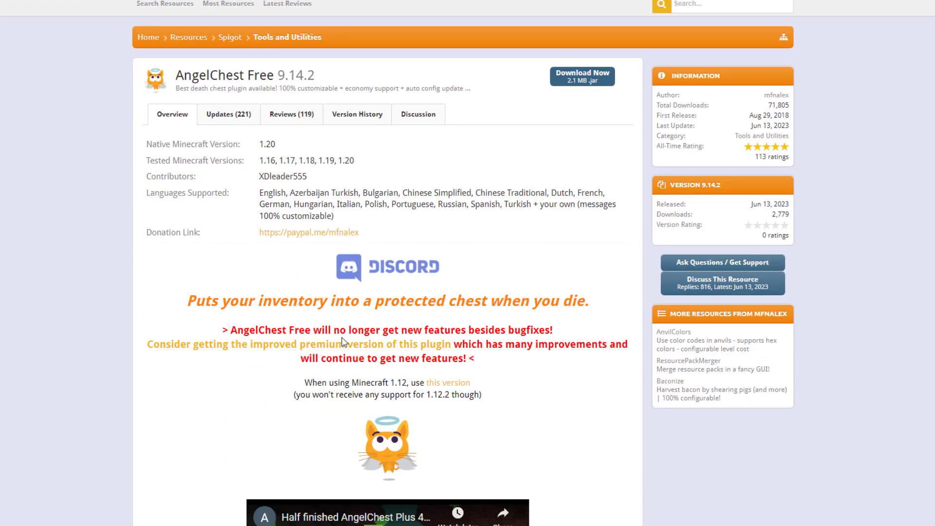
scroll(176, 246, "down", 20)
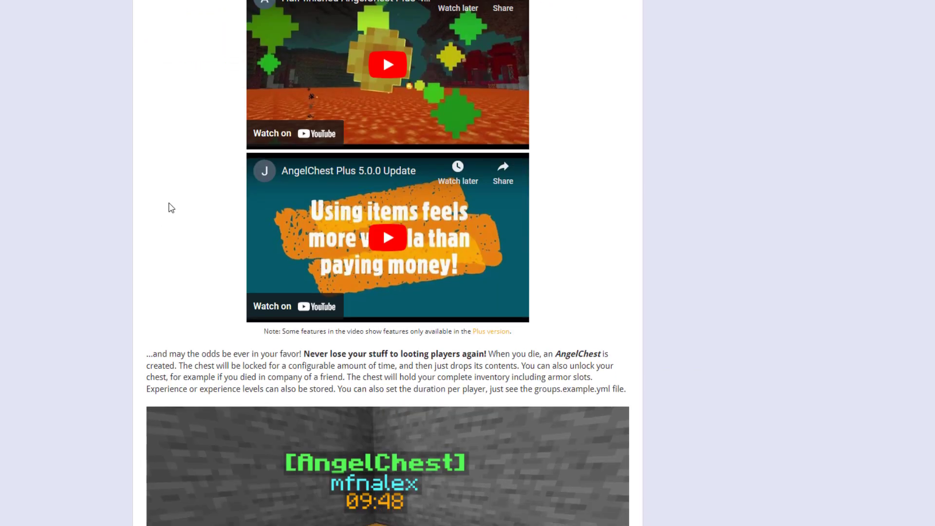
scroll(171, 207, "down", 15)
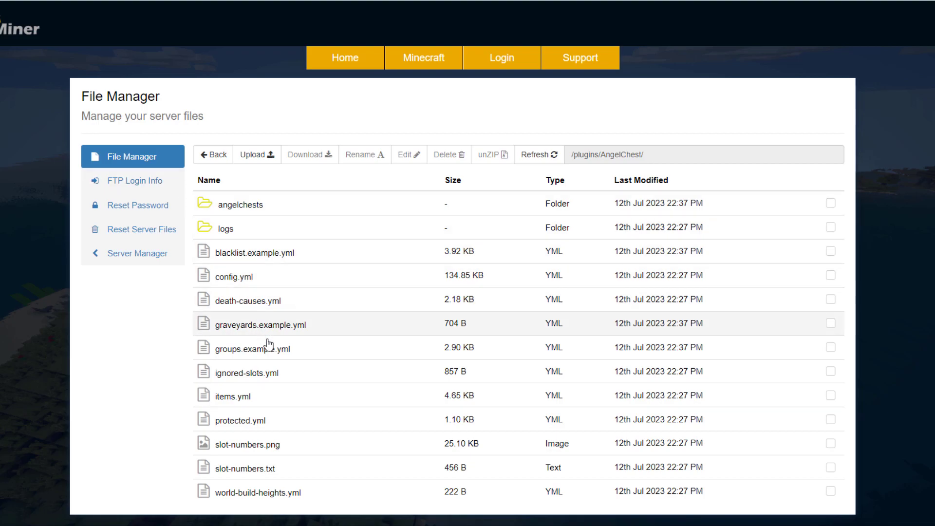
left_click(268, 389)
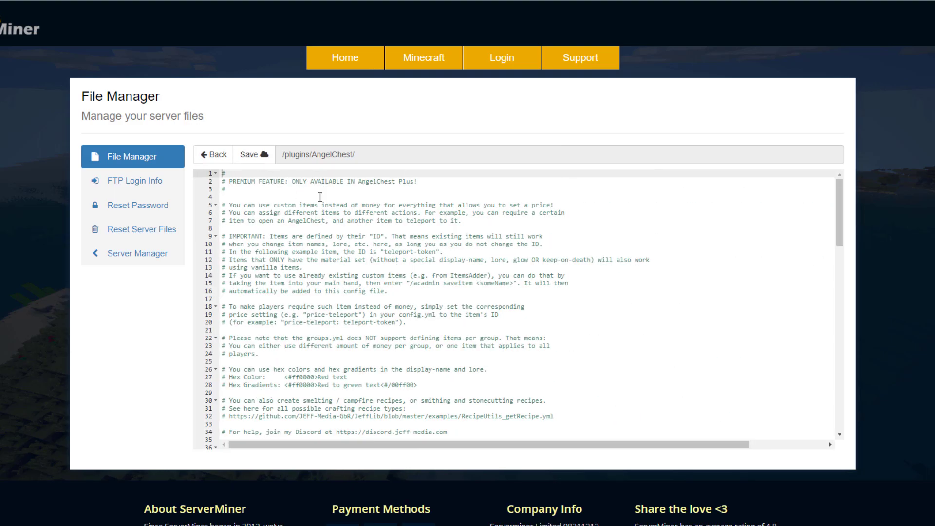
left_click(215, 154)
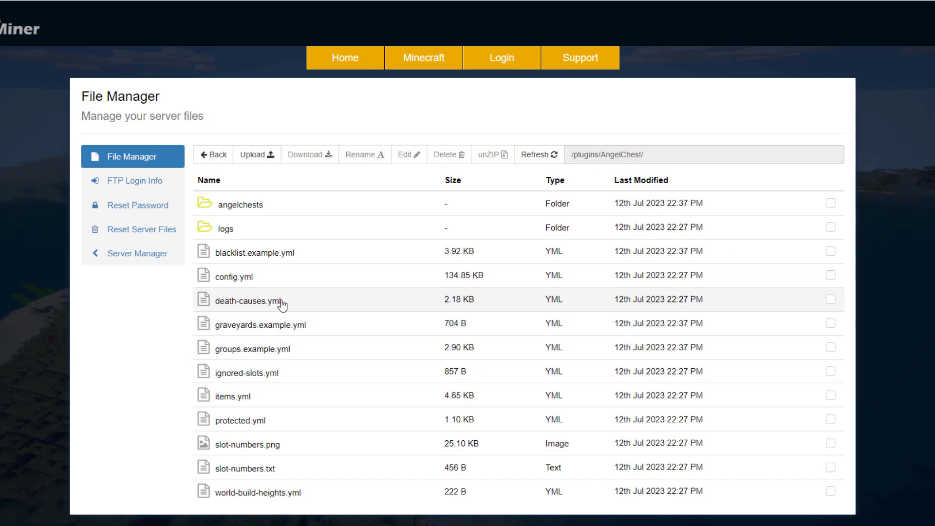
left_click(281, 302)
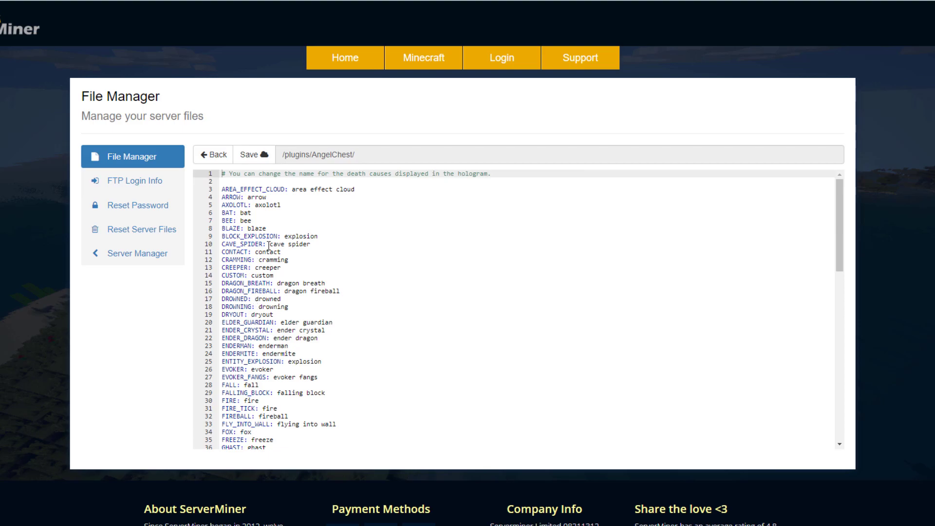
scroll(268, 245, "down", 9)
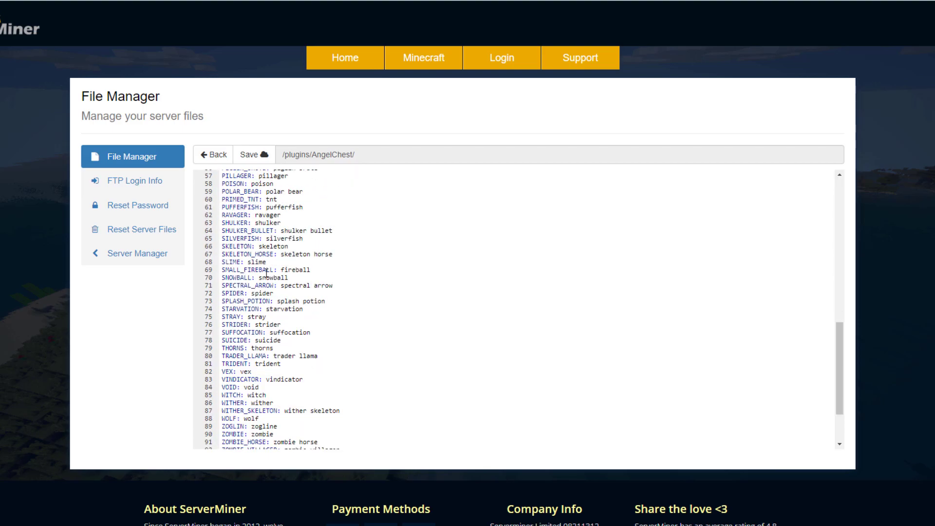
scroll(267, 274, "down", 5)
scroll(271, 265, "up", 7)
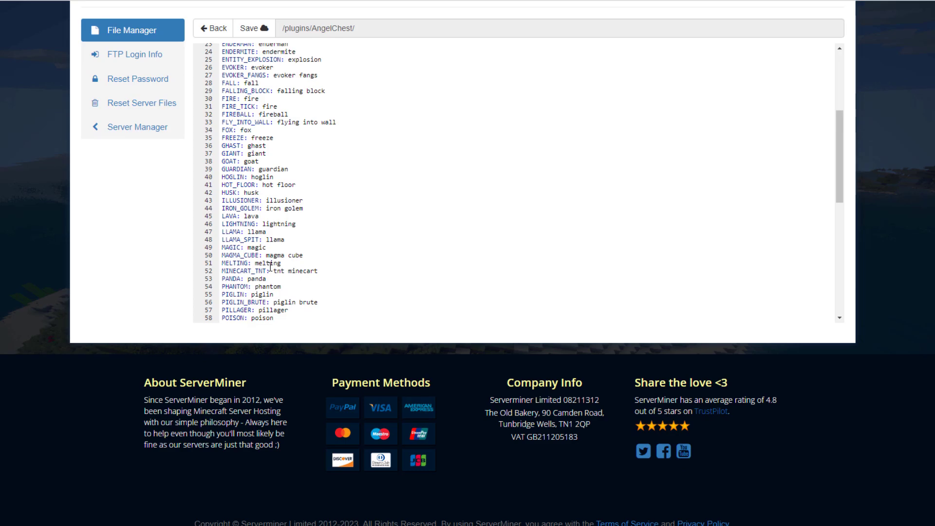
scroll(270, 265, "up", 4)
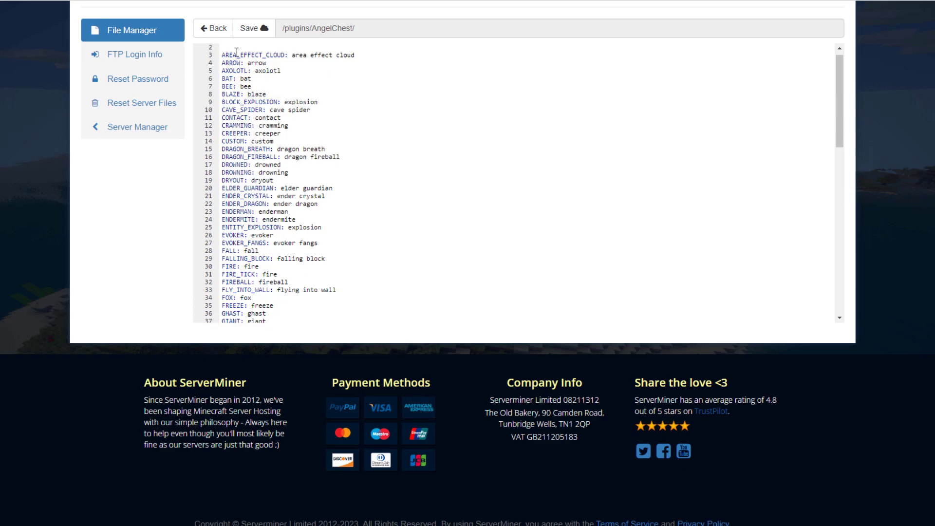
left_click(214, 28)
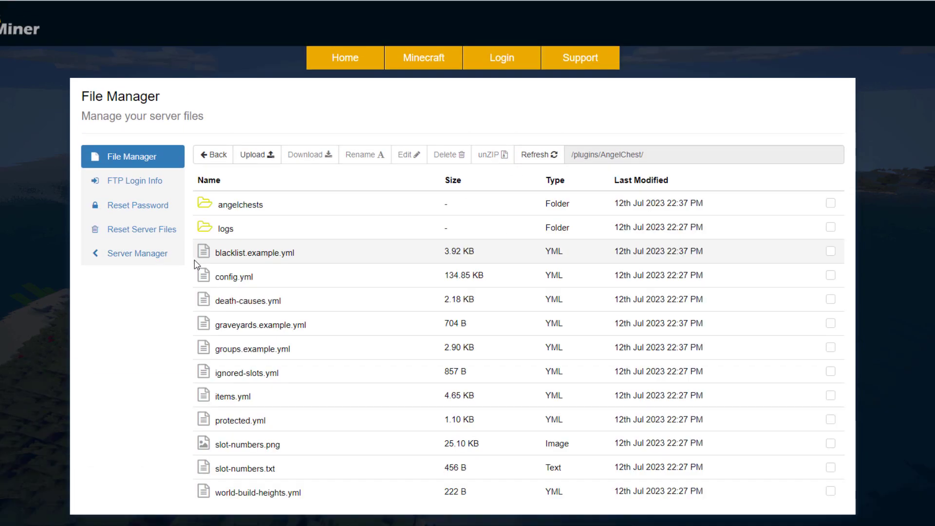
Step: Open config.yml from the File Manager and scroll through its permissions and commands
left_click(225, 278)
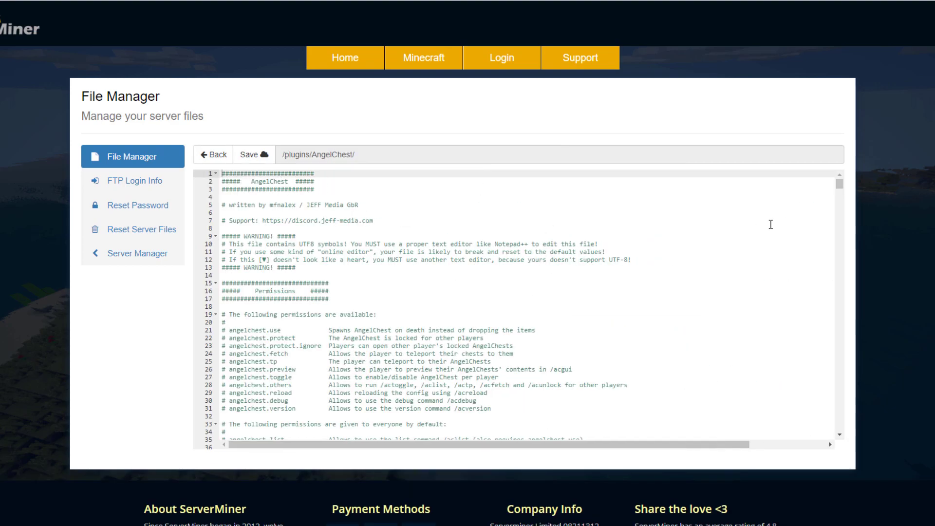
mouse_move(842, 194)
left_mouse_down()
mouse_move(787, 415)
mouse_move(828, 370)
mouse_move(841, 191)
mouse_move(842, 254)
mouse_move(850, 180)
left_mouse_up()
scroll(343, 346, "down", 10)
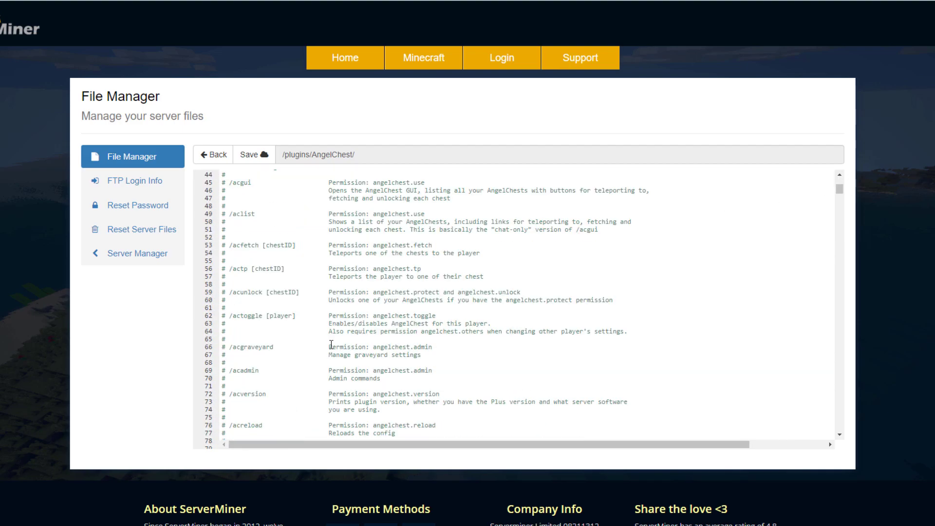
scroll(333, 277, "down", 2)
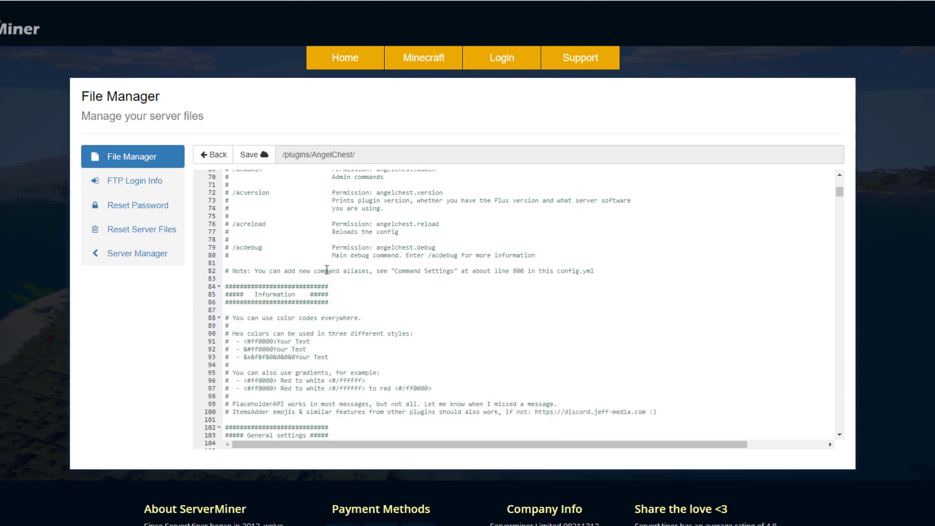
scroll(327, 272, "down", 6)
scroll(300, 311, "up", 1)
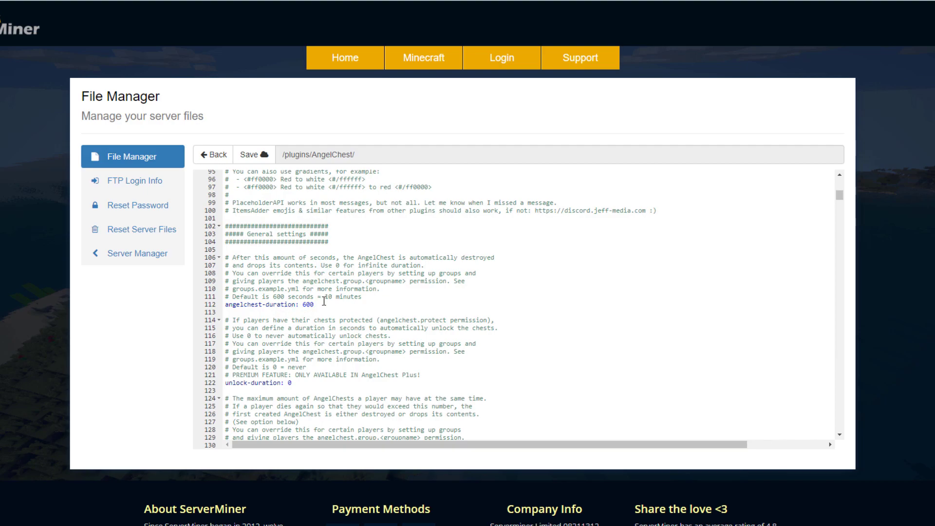
Step: Read on to general settings: angelchest-duration 600, max-allowed-angelchests 5, xp-percentage -1
scroll(304, 353, "down", 1)
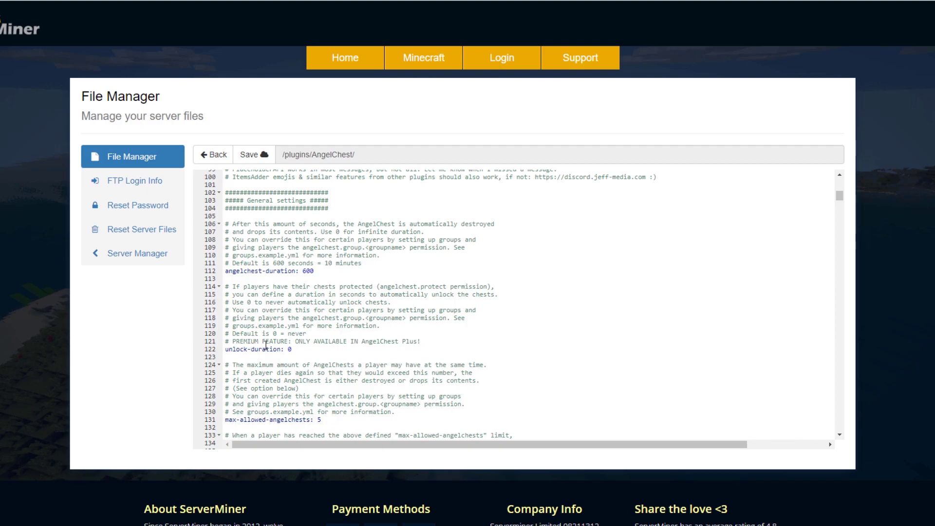
scroll(266, 346, "down", 2)
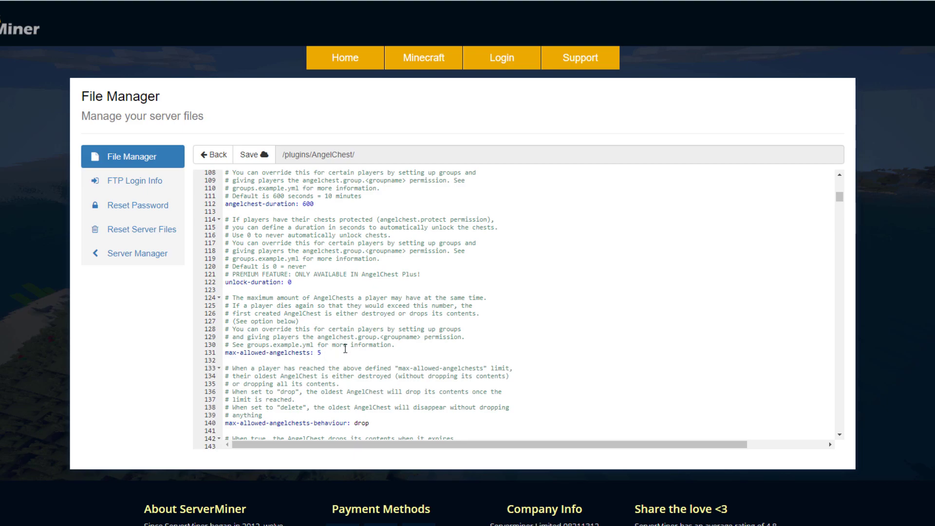
scroll(345, 342, "down", 8)
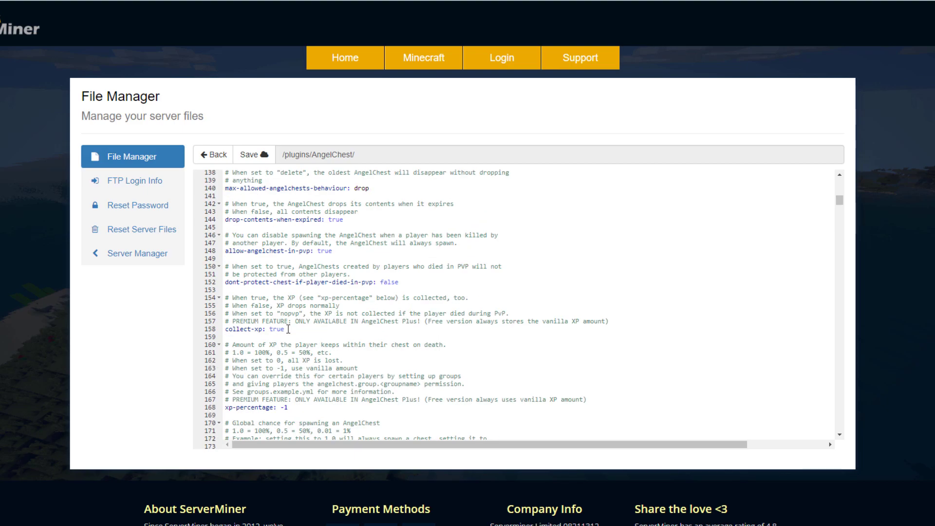
scroll(274, 361, "down", 1)
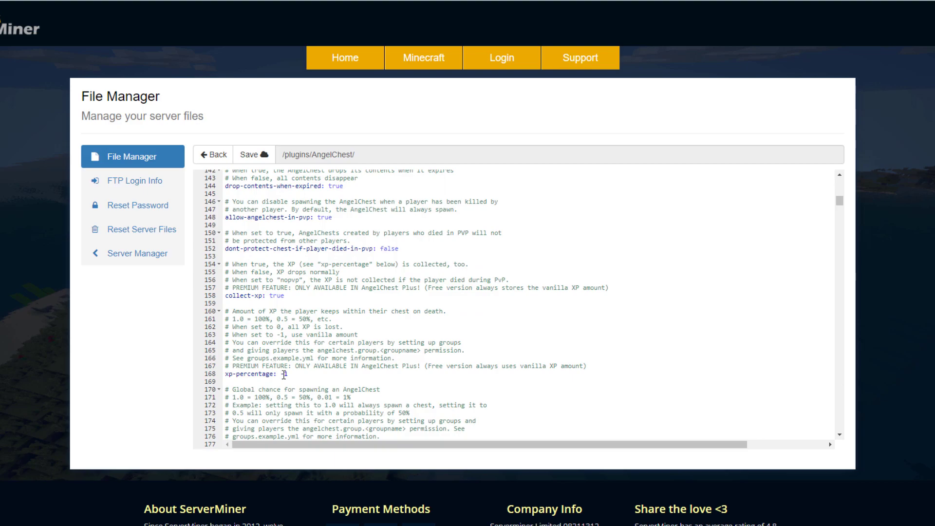
Step: Scroll past dont-spawn-on, only-spawn-in and max-radius to price-teleport, price-fetch, price and price-open, all 0
scroll(287, 351, "down", 20)
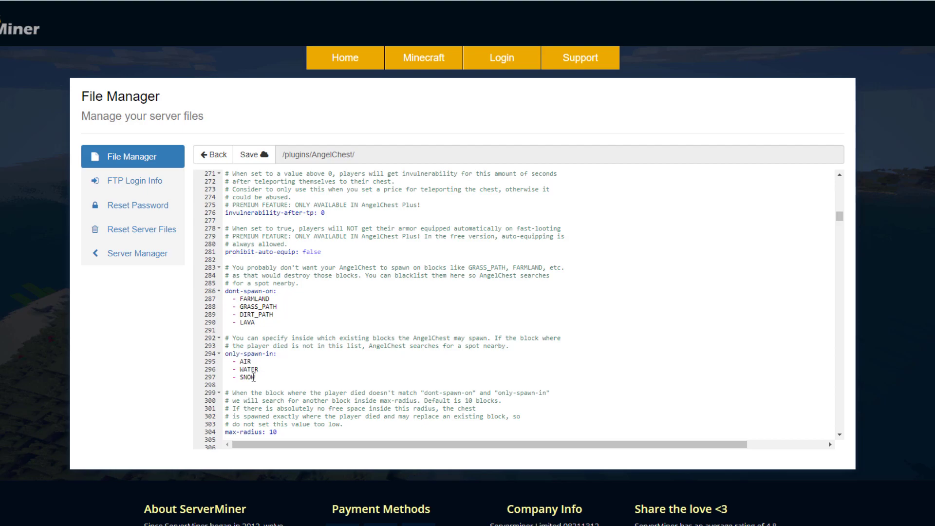
scroll(264, 367, "down", 1)
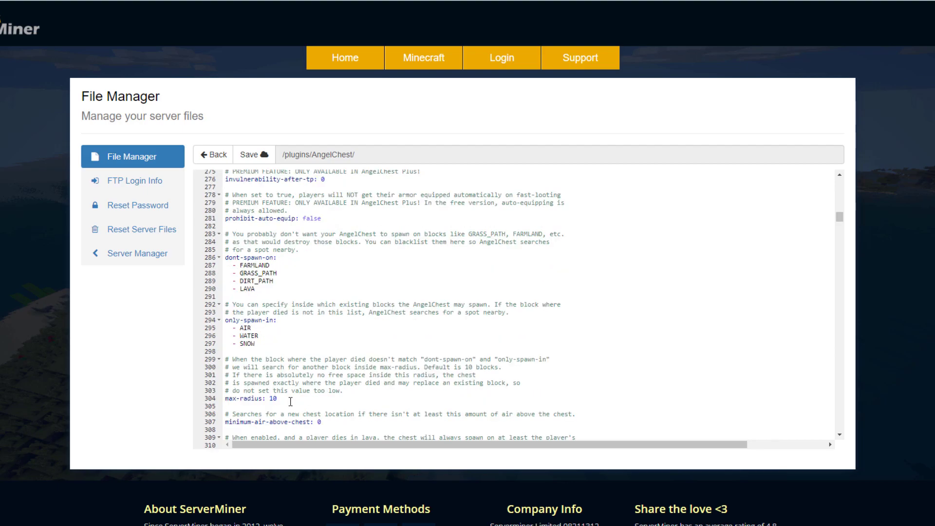
scroll(330, 327, "down", 15)
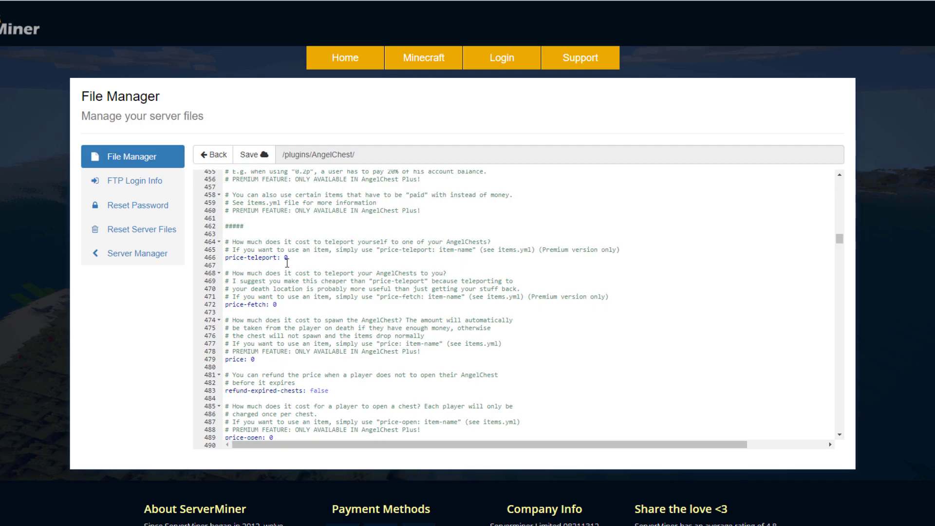
Step: Close the config.yml editor and return to the /plugins/AngelChest/ file listing
scroll(290, 255, "down", 2)
left_click(214, 155)
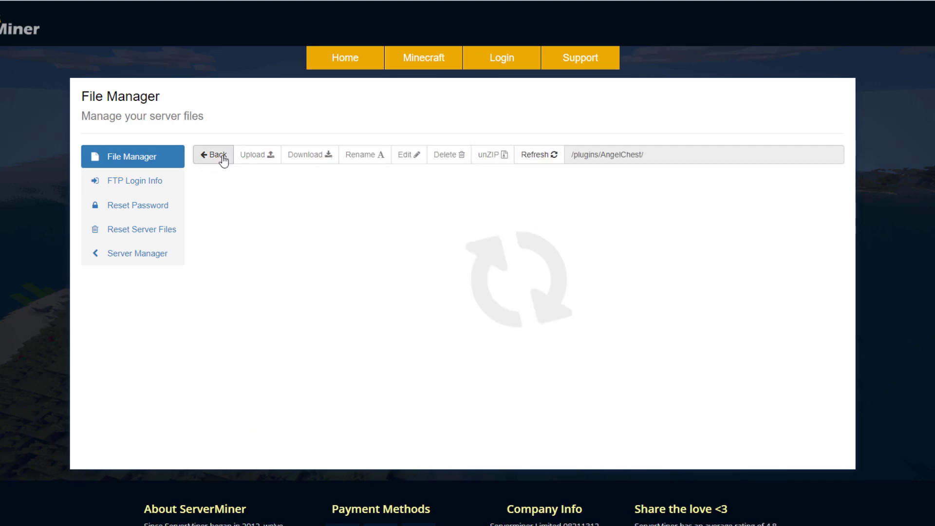